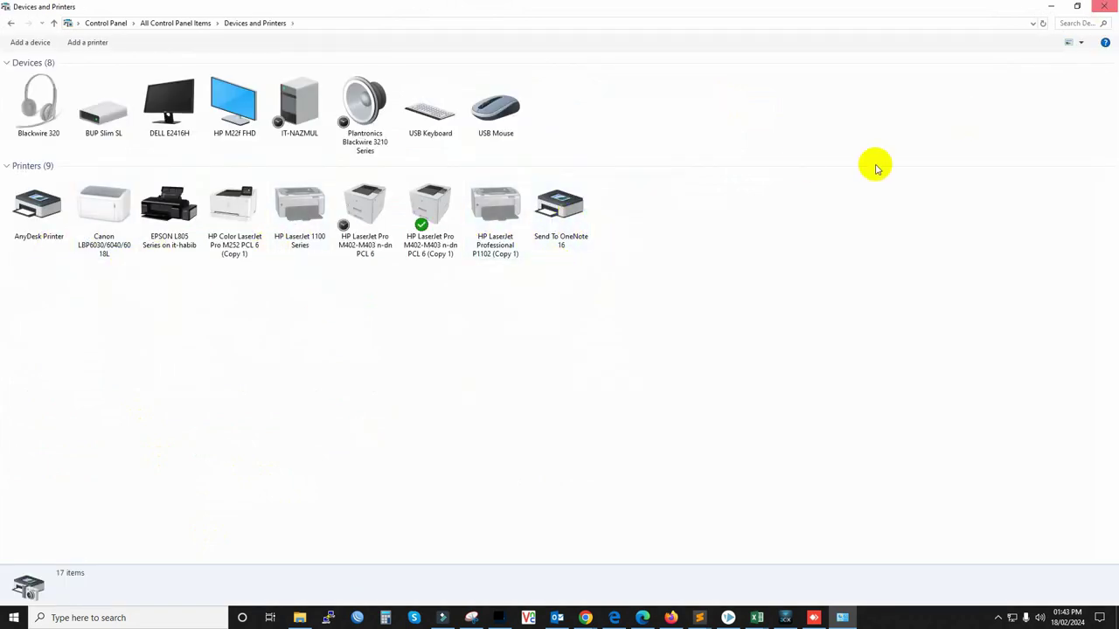
- Open the Windows Features list from the Programs section of Control Panel
click(1046, 12)
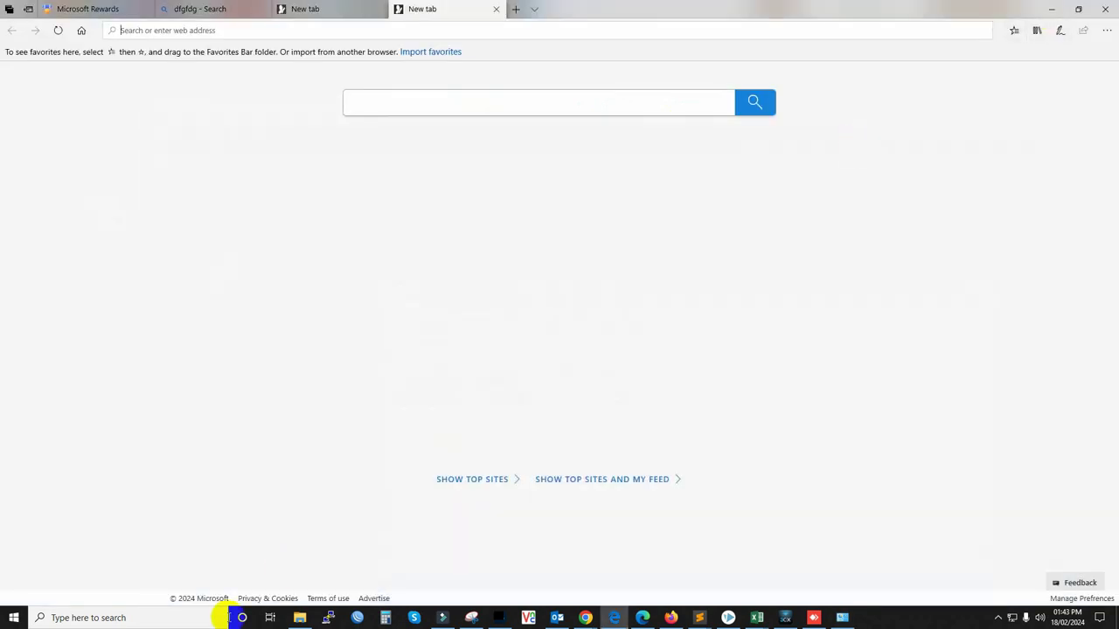
click(122, 621)
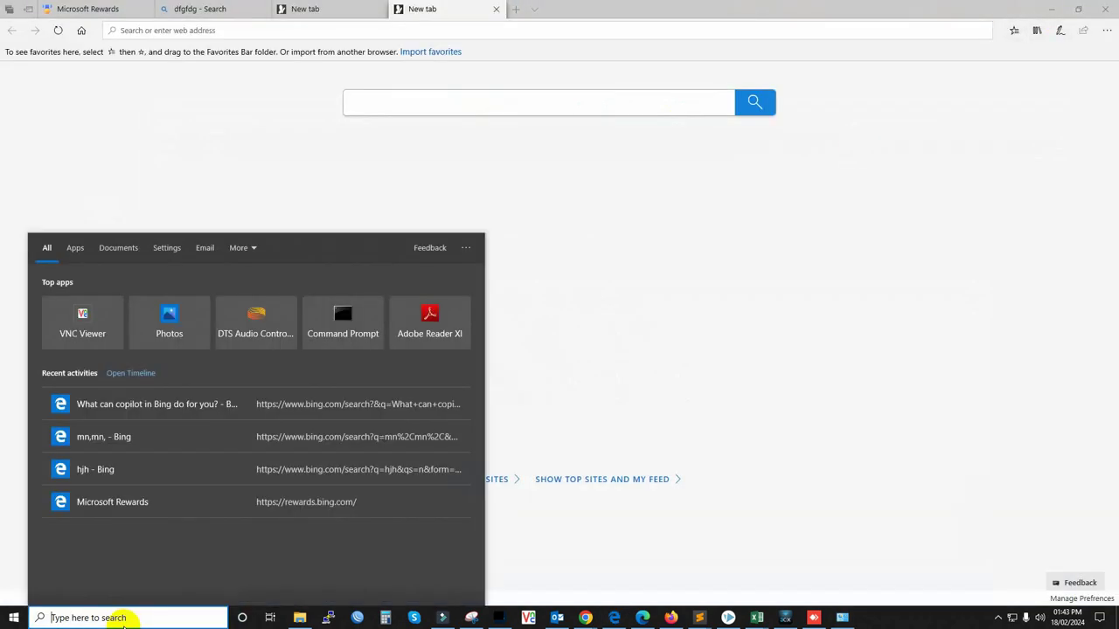
text(co)
click(137, 301)
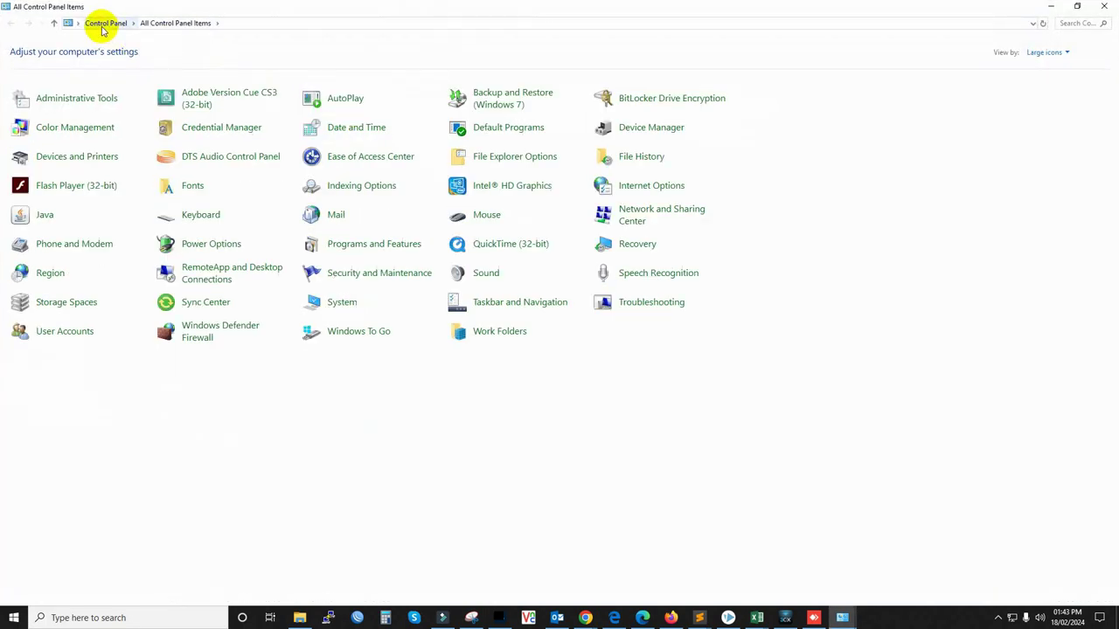
click(104, 24)
click(432, 214)
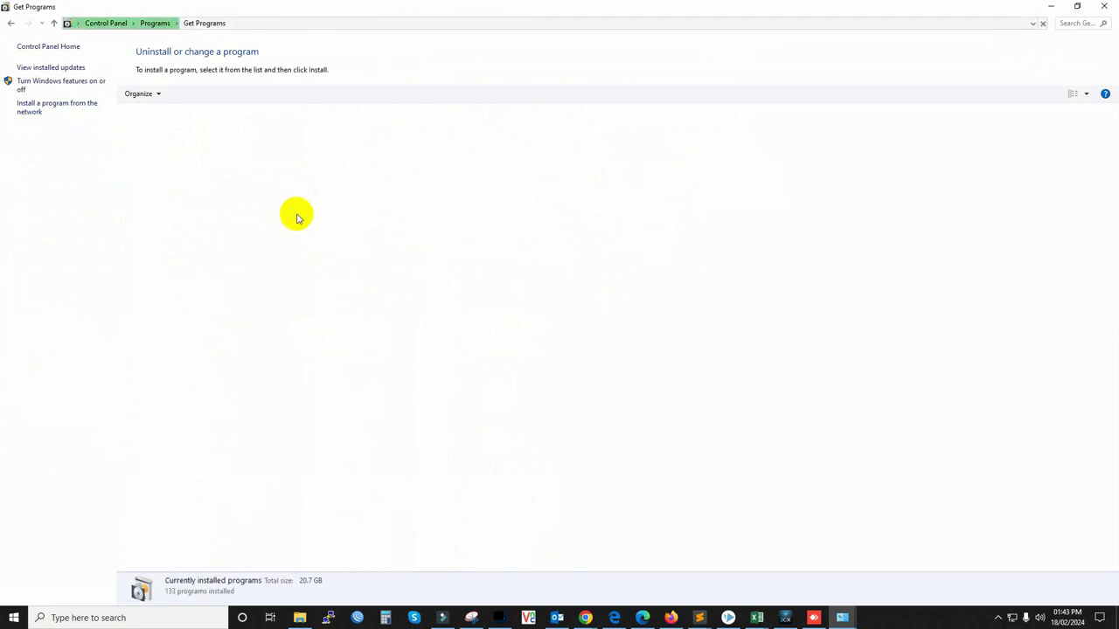
click(57, 84)
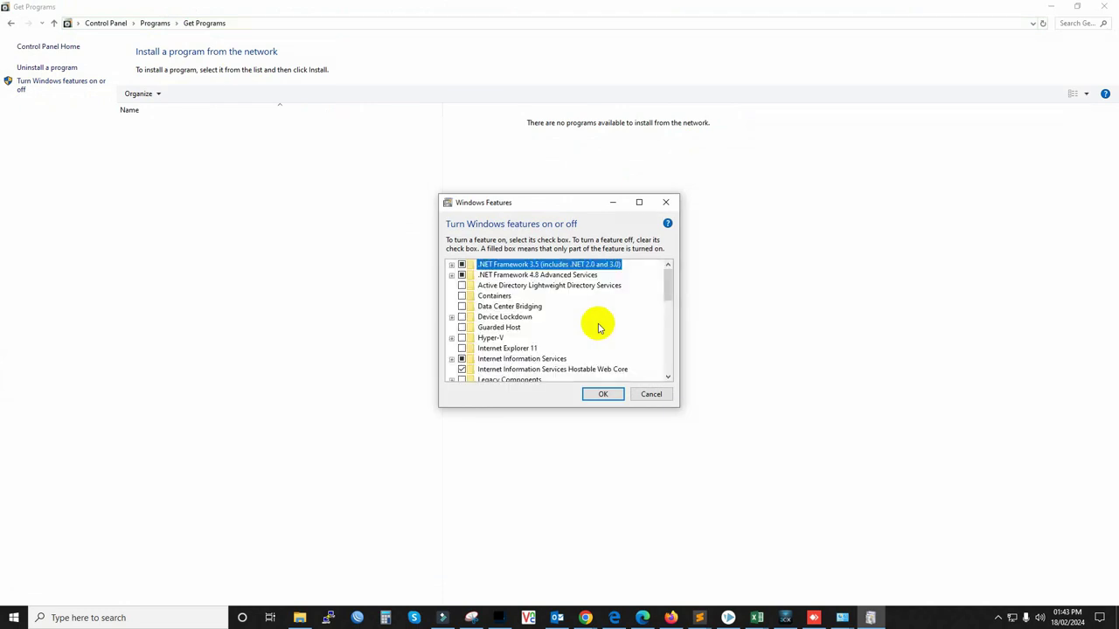
- Turn off the Microsoft Print to PDF Windows feature and apply the change
scroll(535, 333, down, 1)
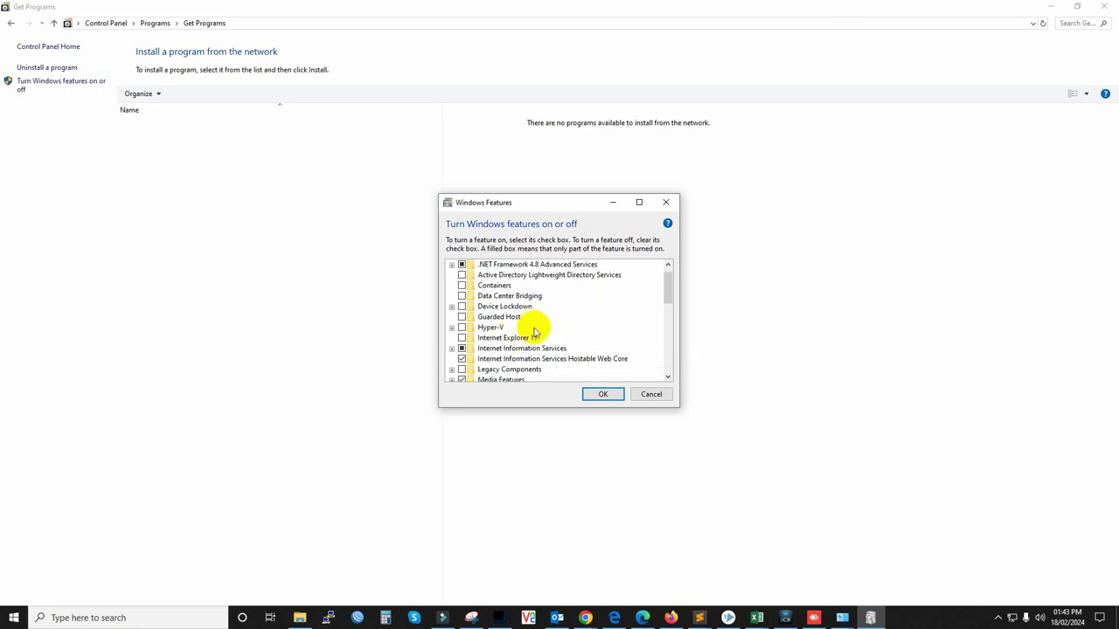
scroll(535, 332, down, 1)
scroll(559, 326, down, 2)
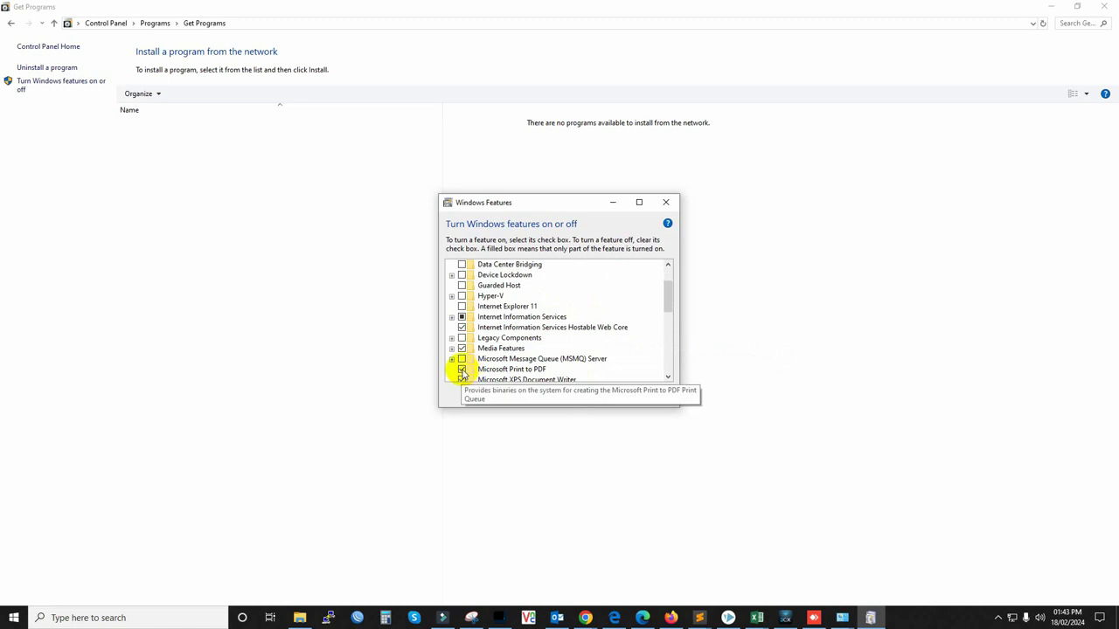
click(463, 371)
scroll(572, 317, down, 1)
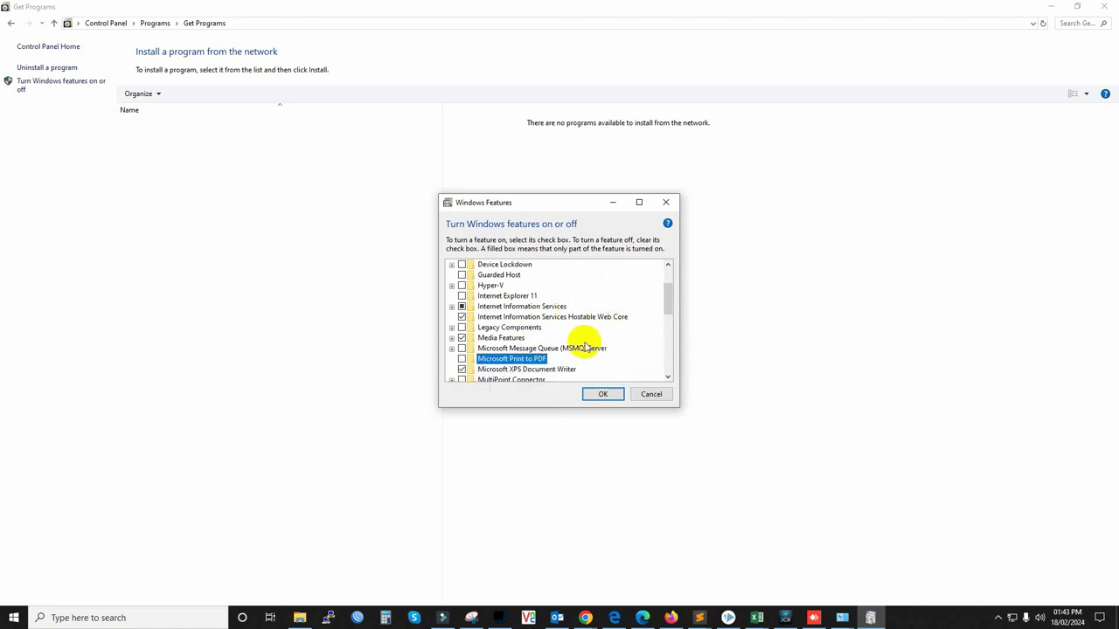
click(603, 394)
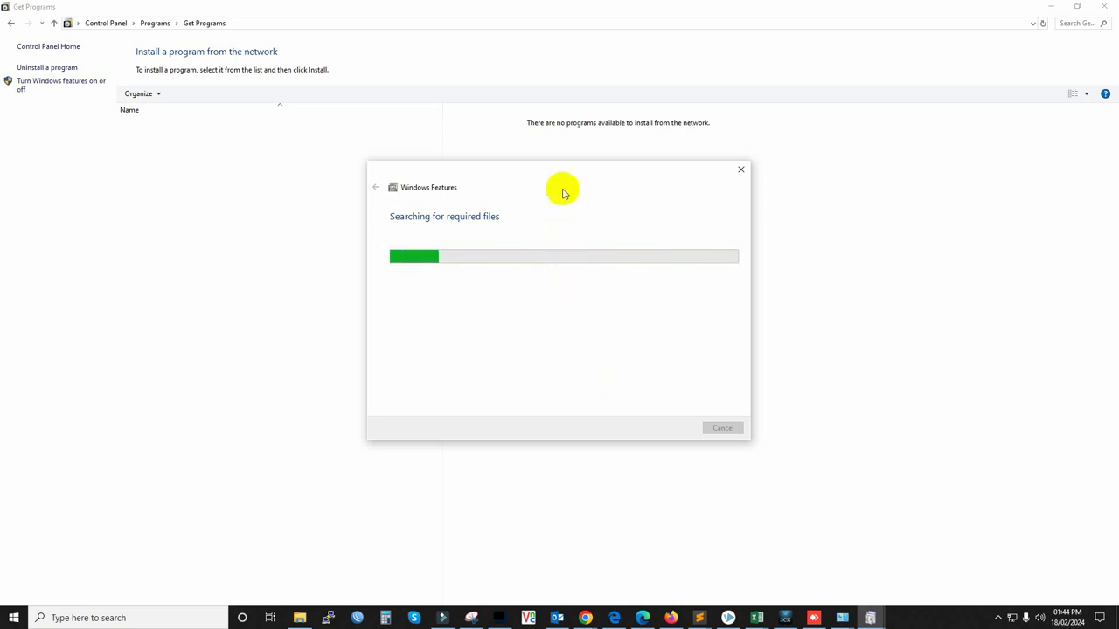
drag(555, 174, 489, 138)
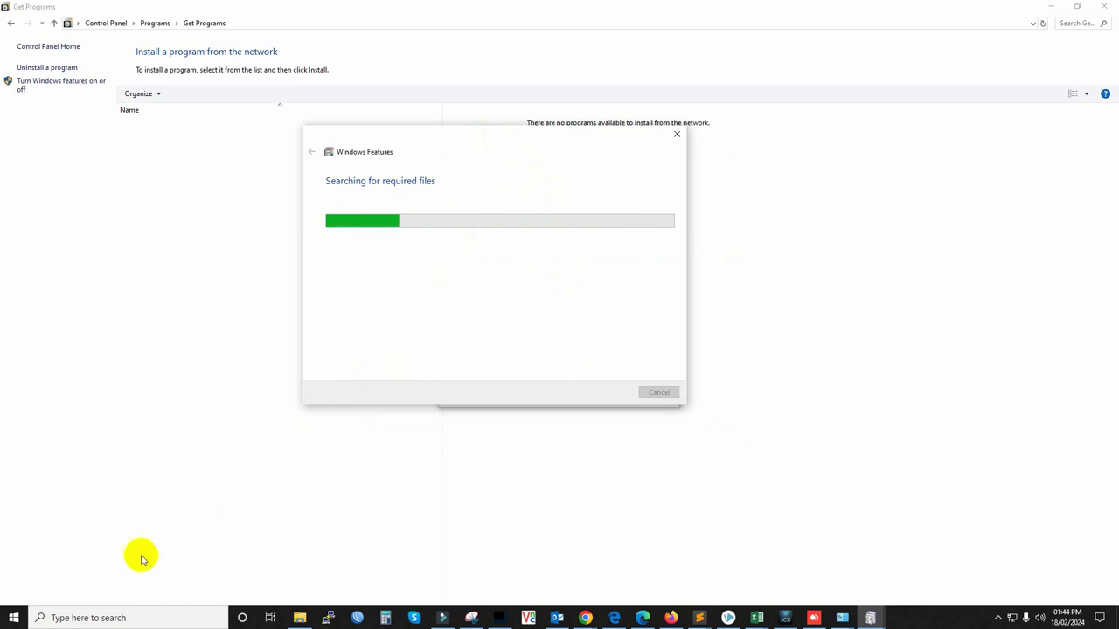
- Open Notepad, enter the text abcd in a new note, and minimize it
click(102, 618)
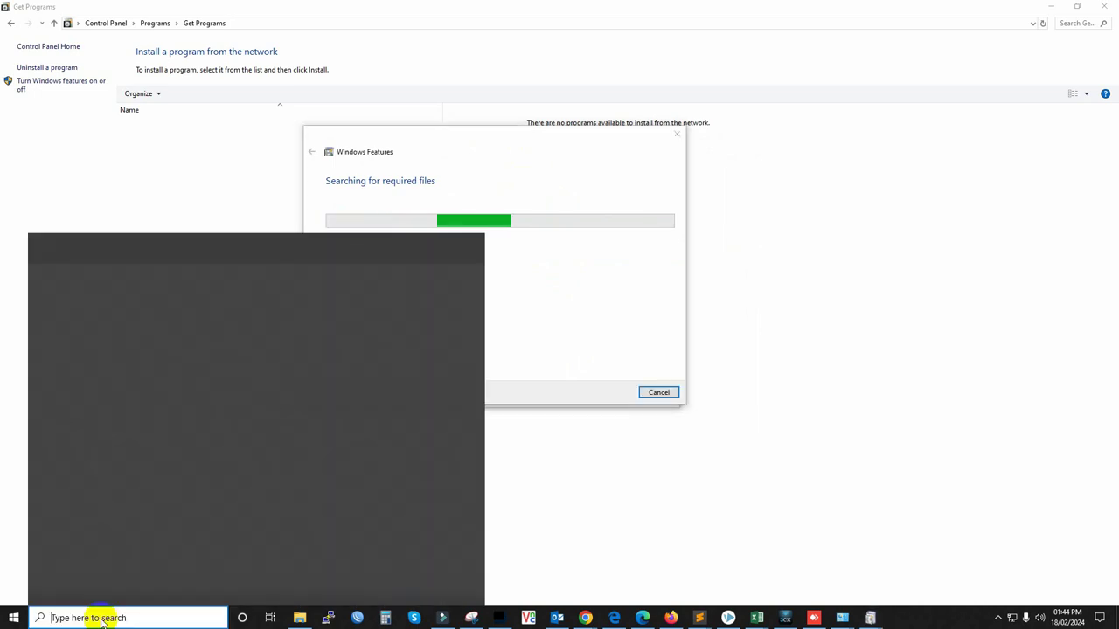
text(te)
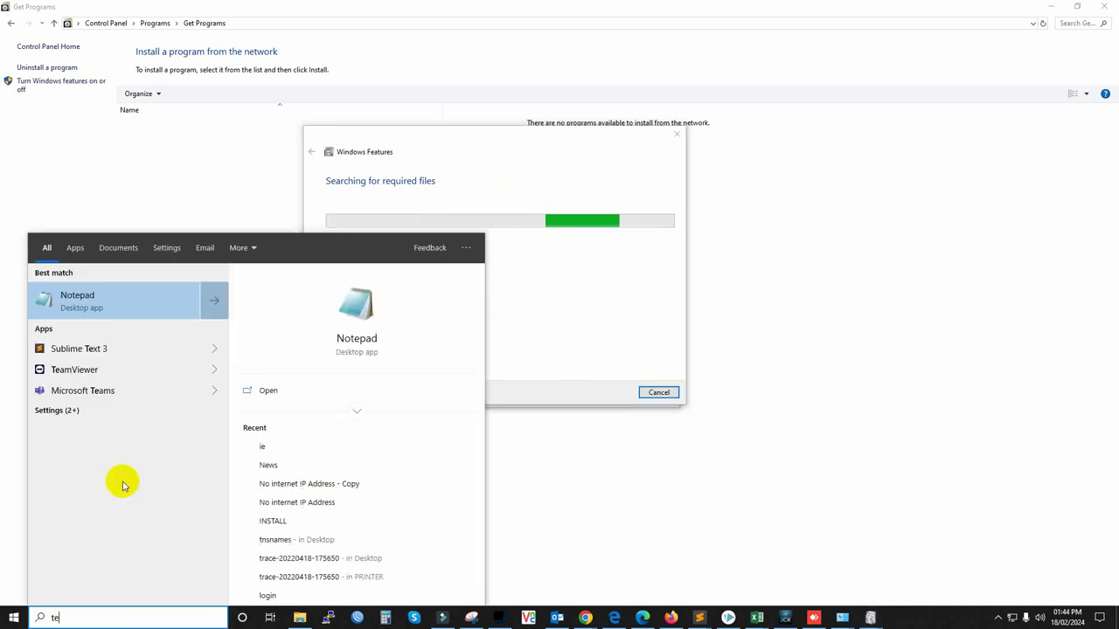
click(110, 303)
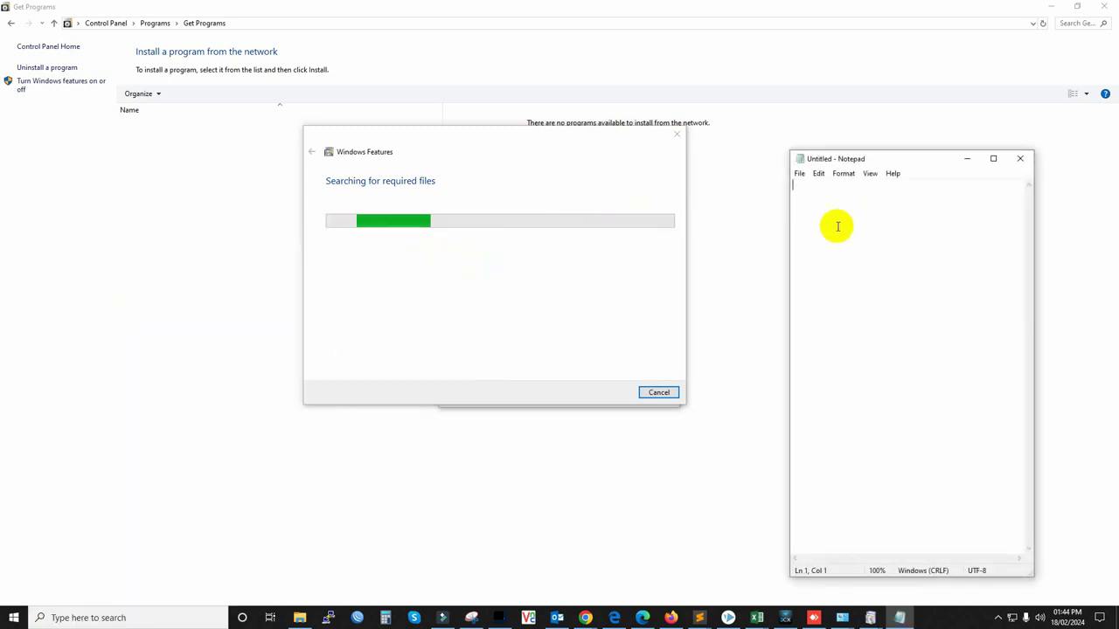
text(abc)
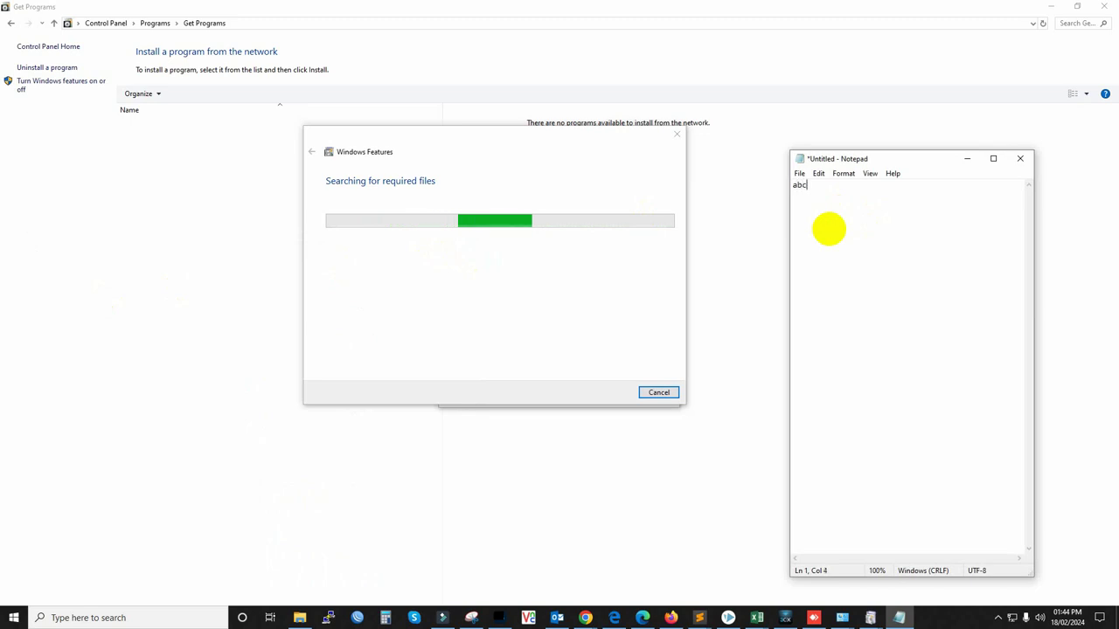
text(d)
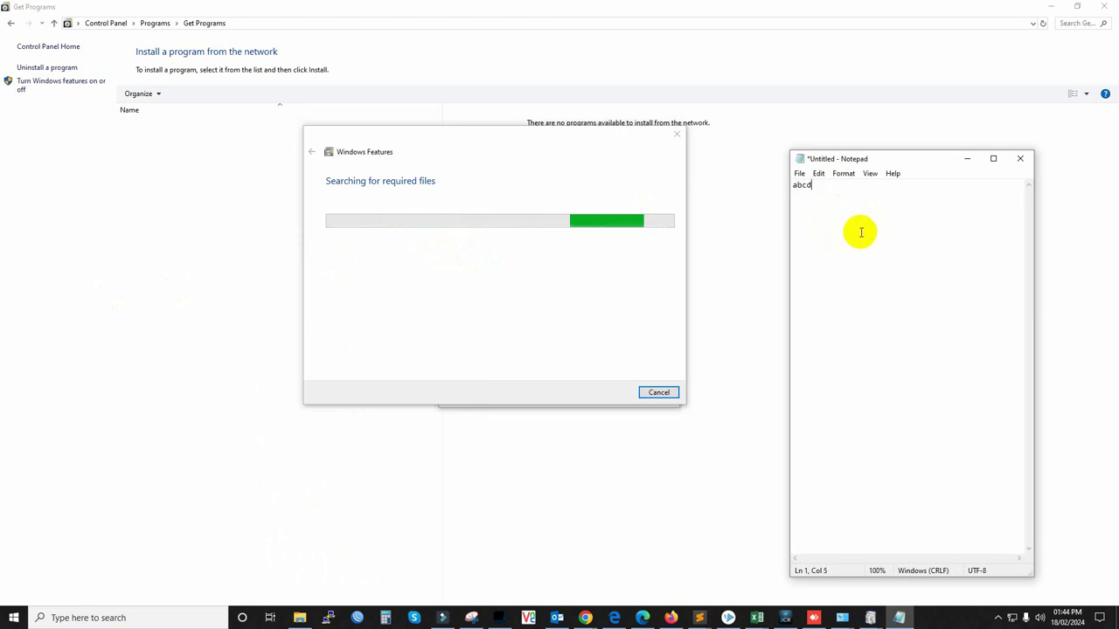
click(971, 160)
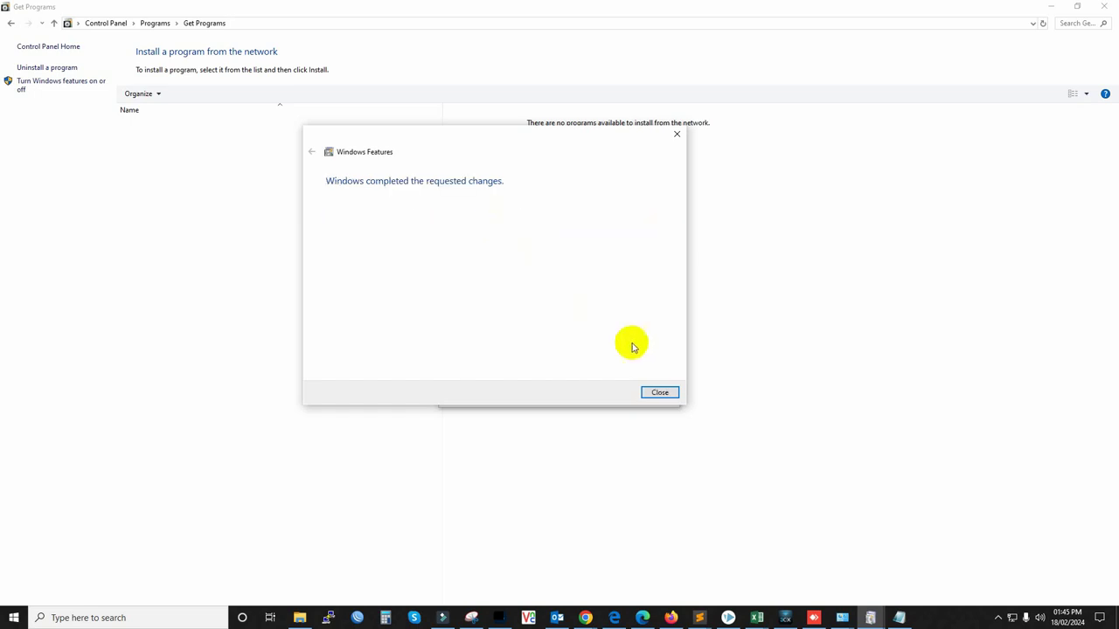
- Close the finished Windows Features dialog and refresh Devices and Printers to check the printer list
click(657, 392)
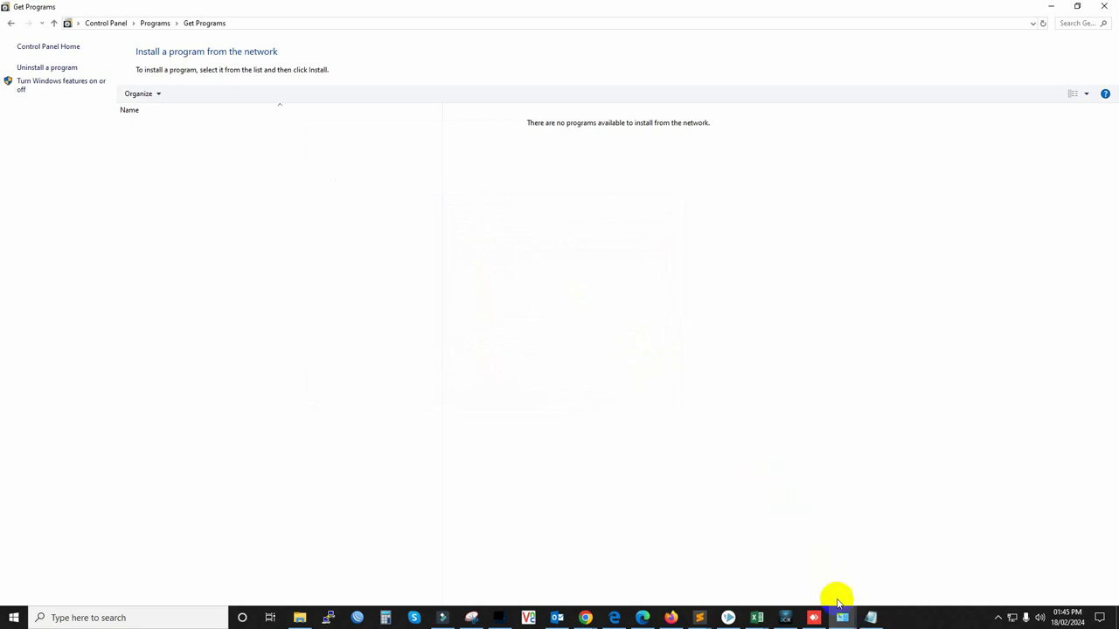
mouse_move(841, 615)
click(784, 580)
right_click(393, 346)
click(424, 392)
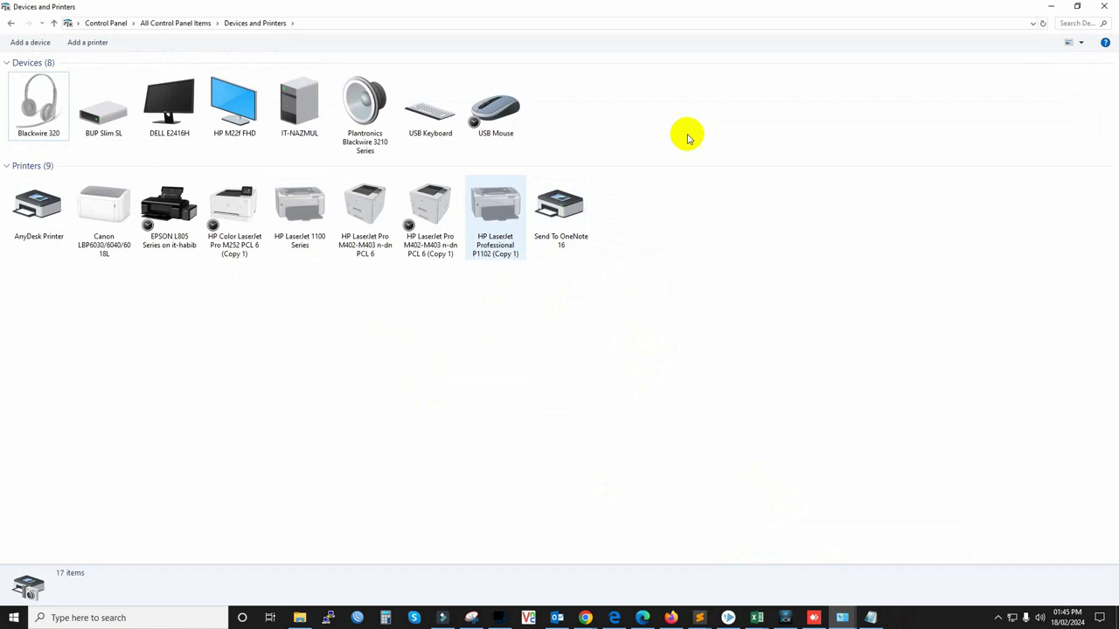
click(1052, 7)
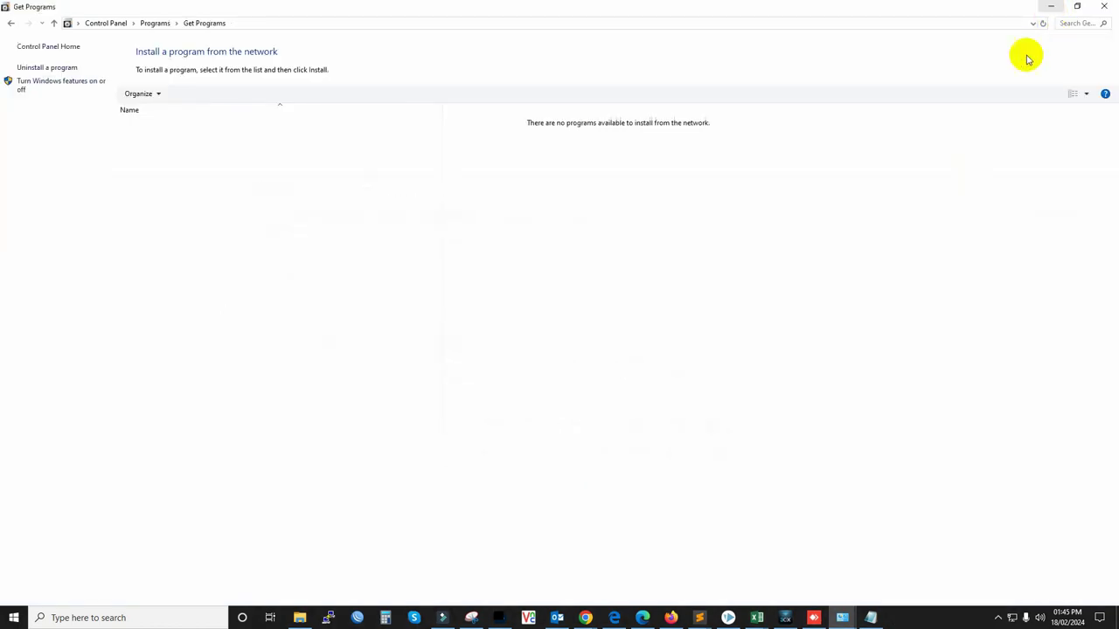
- Turn the Microsoft Print to PDF Windows feature back on, apply it, and close the completed dialog
click(56, 83)
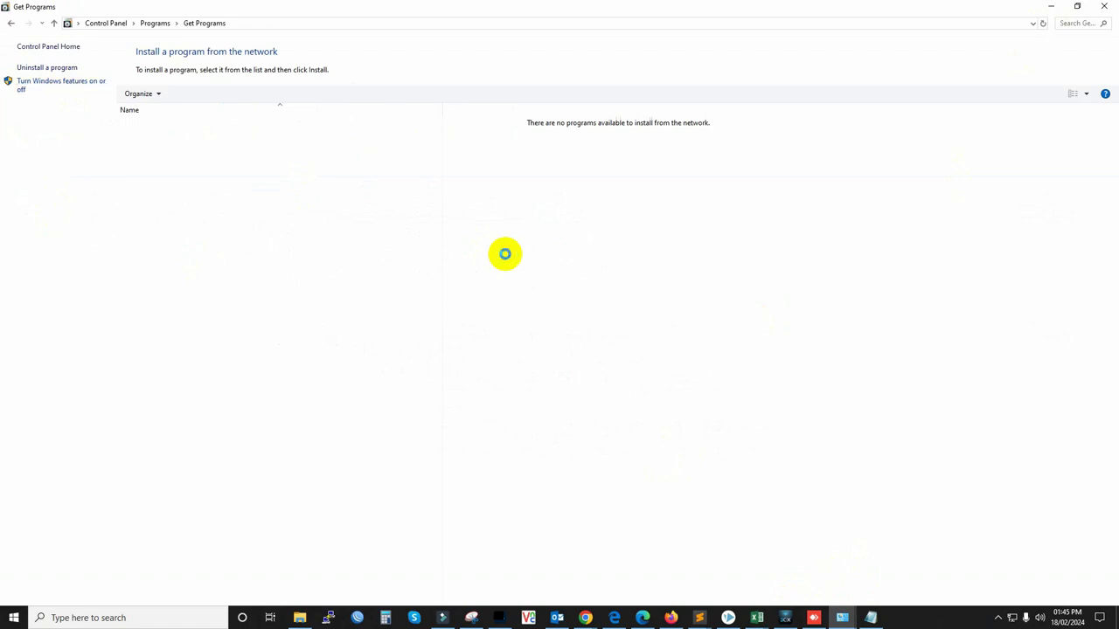
scroll(542, 335, down, 3)
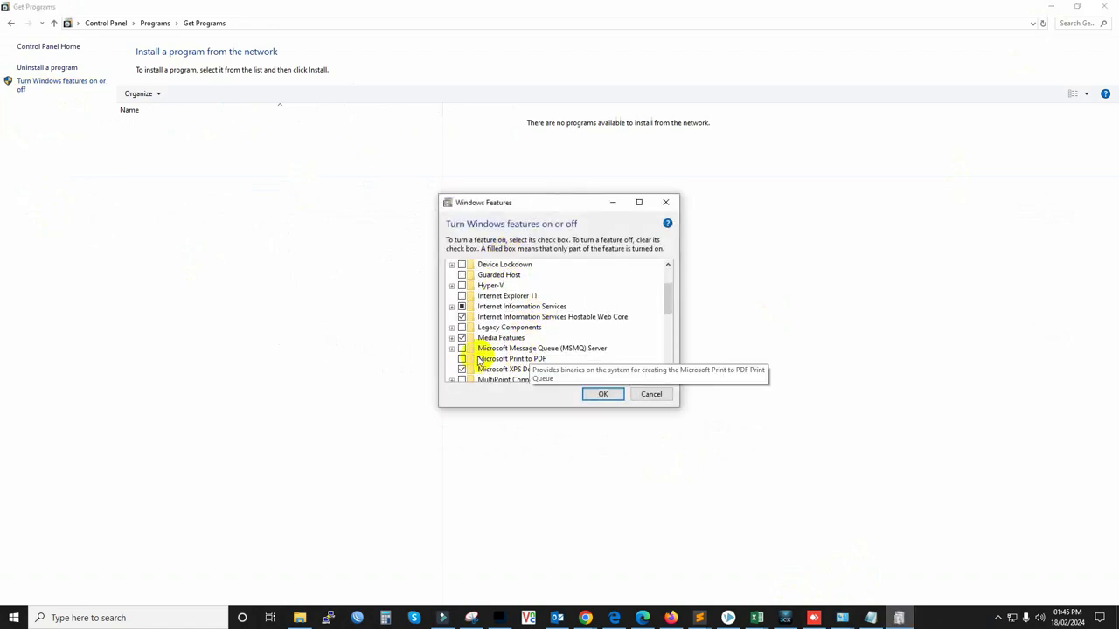
click(463, 359)
click(603, 394)
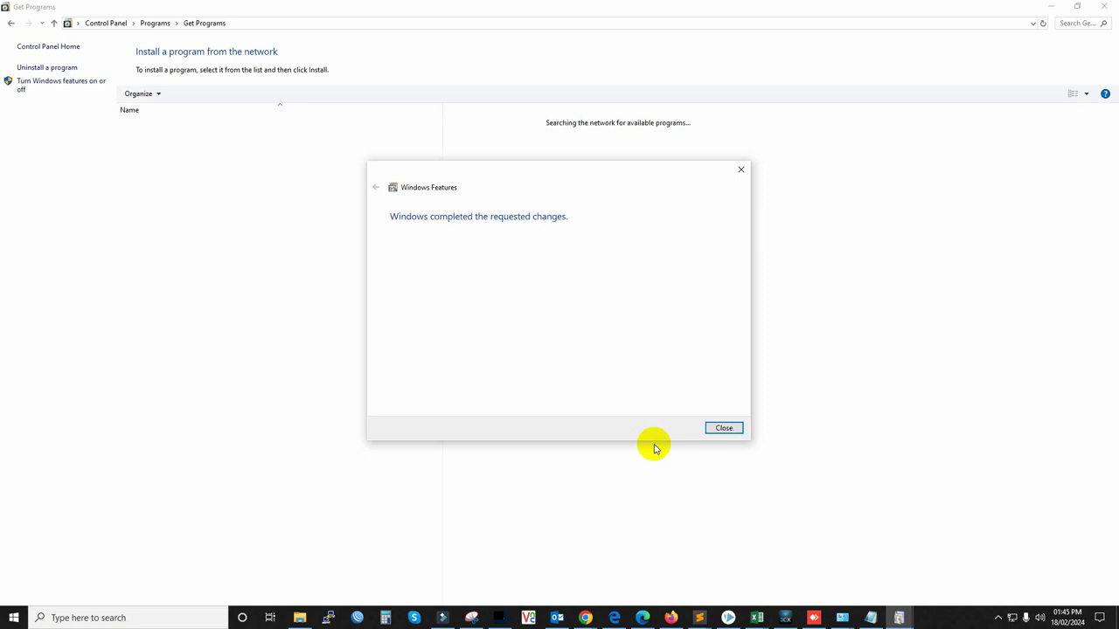
click(726, 428)
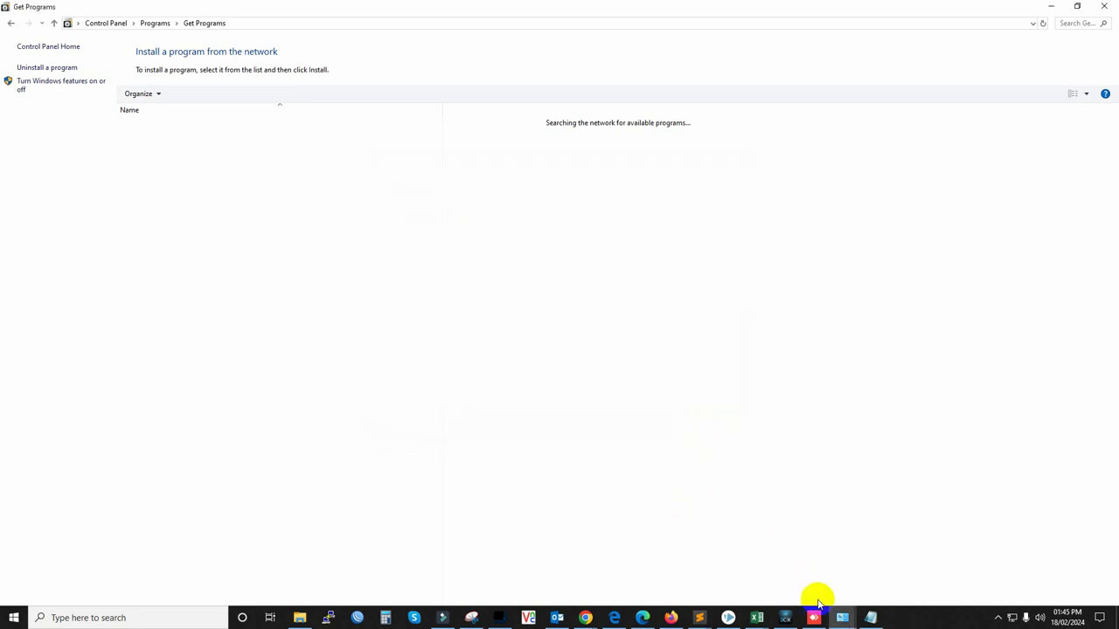
- Refresh Devices and Printers and check the Microsoft Print to PDF printer
mouse_move(842, 619)
click(924, 580)
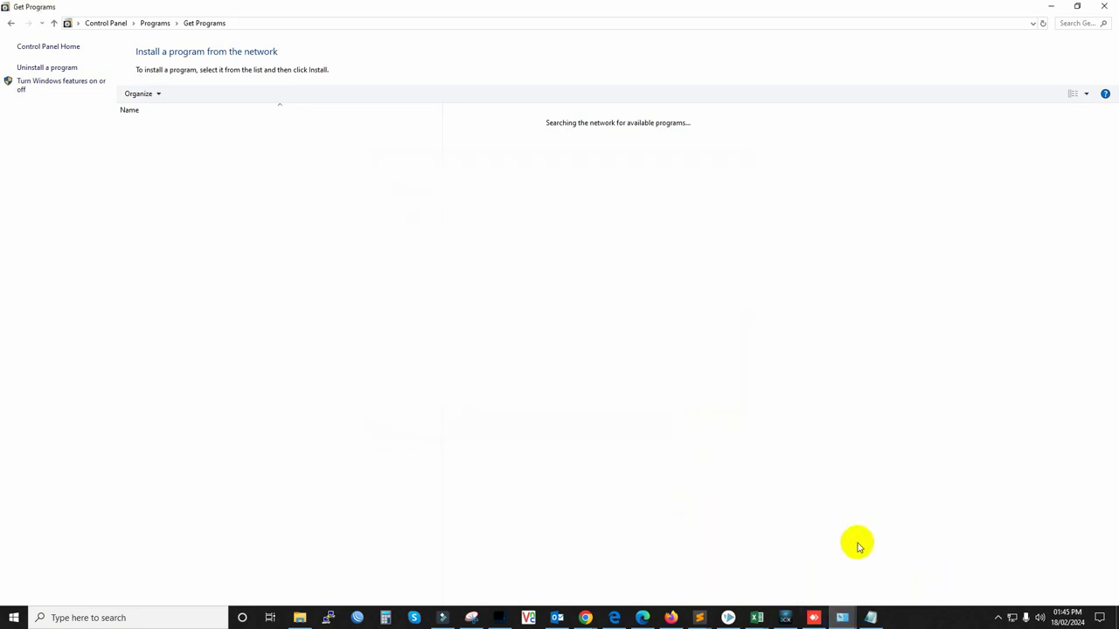
click(787, 584)
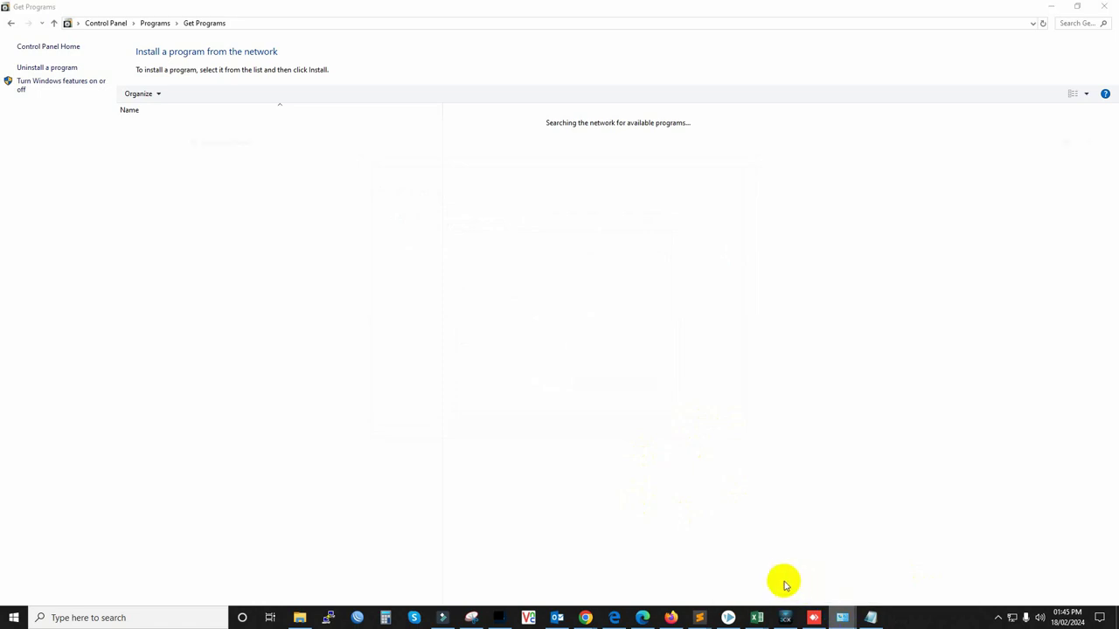
right_click(430, 328)
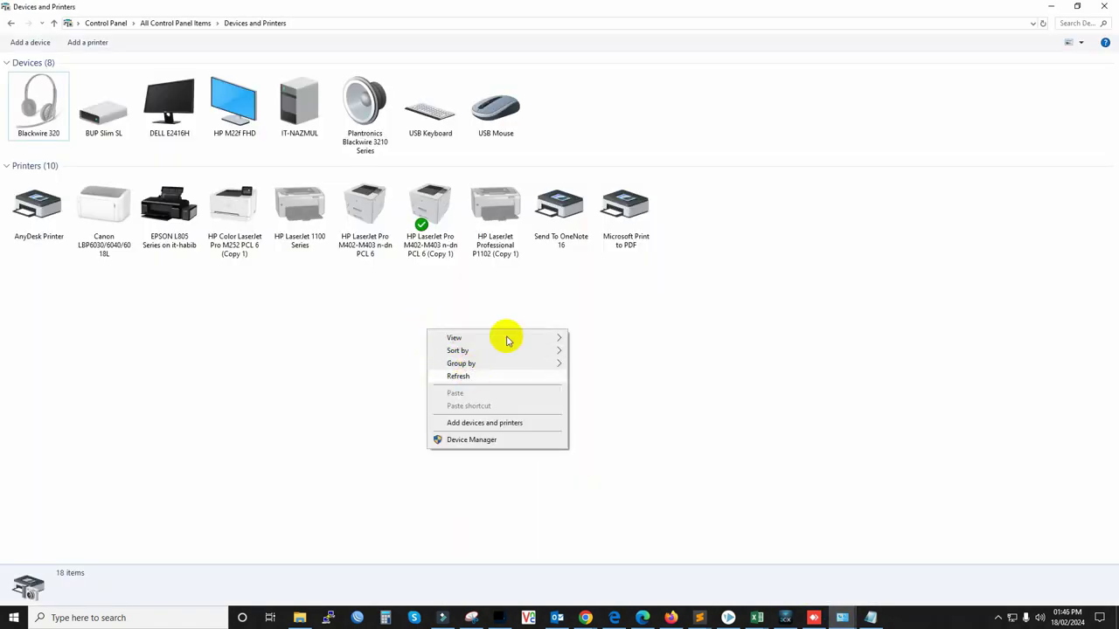
click(463, 374)
click(570, 222)
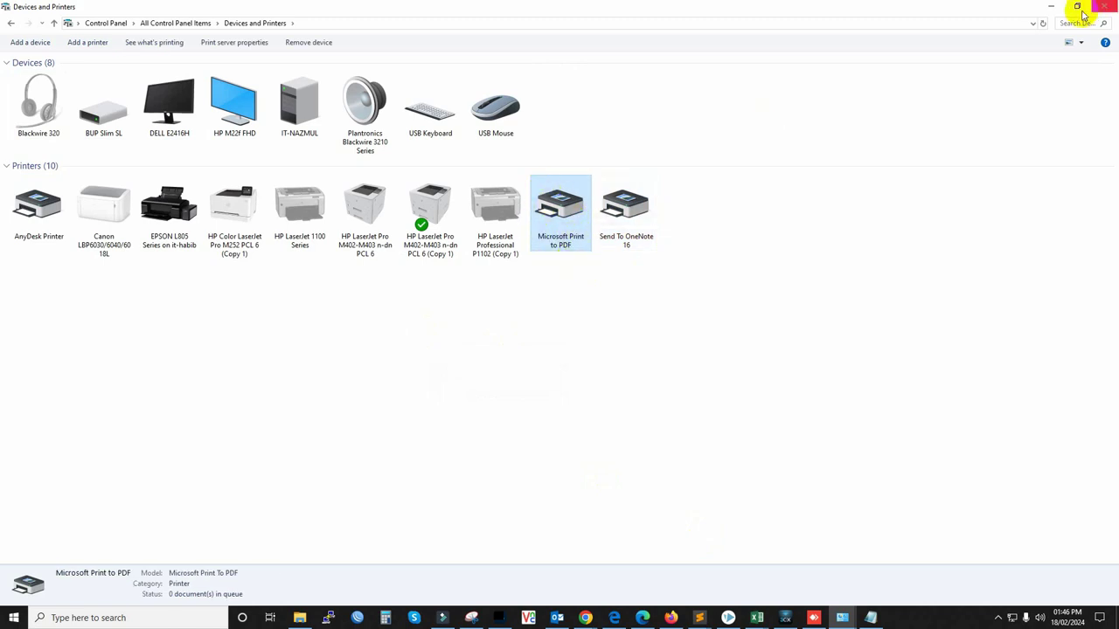
click(1055, 8)
- Switch to the Notepad note, maximize it, and extend its text to abcdjkhjk with vbnfgn two lines below
click(869, 617)
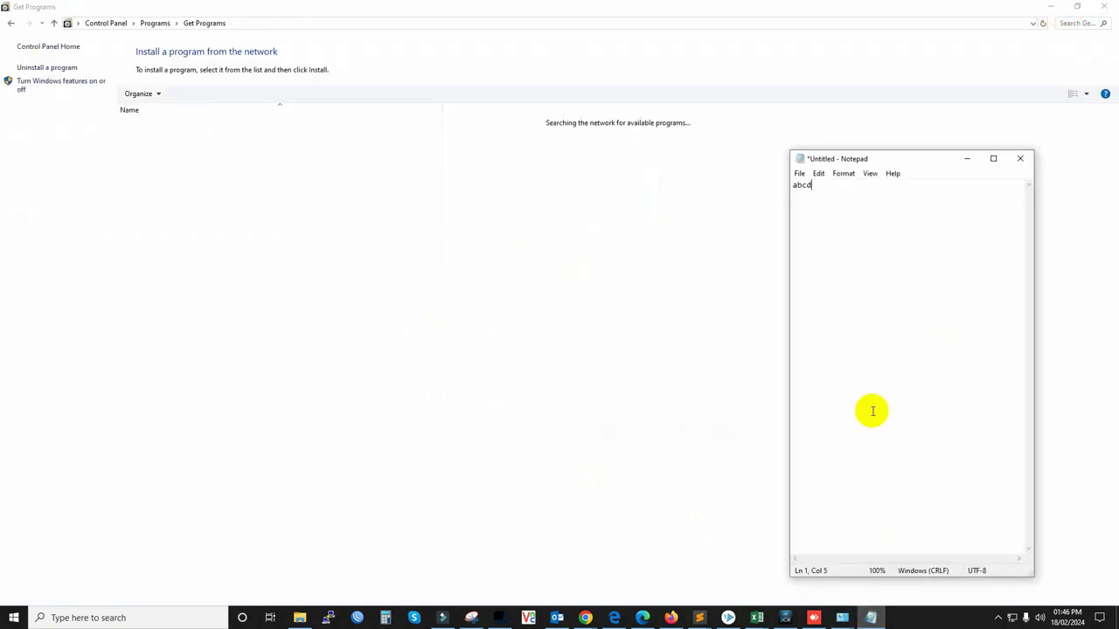
drag(912, 154, 570, 119)
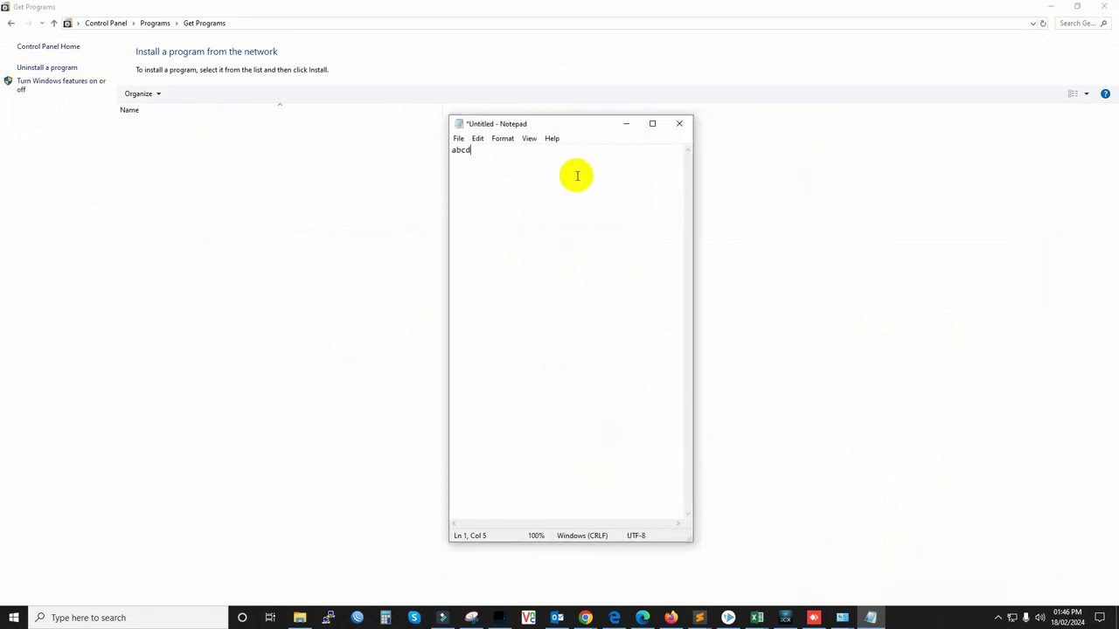
click(652, 123)
text(jk  )
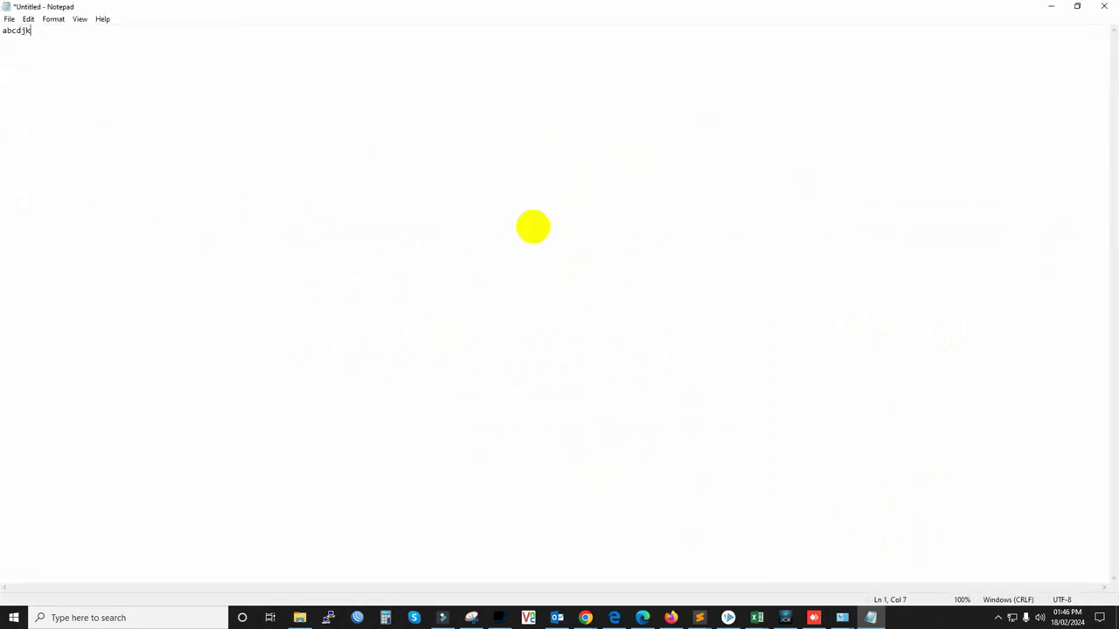
text(vbnfgn)
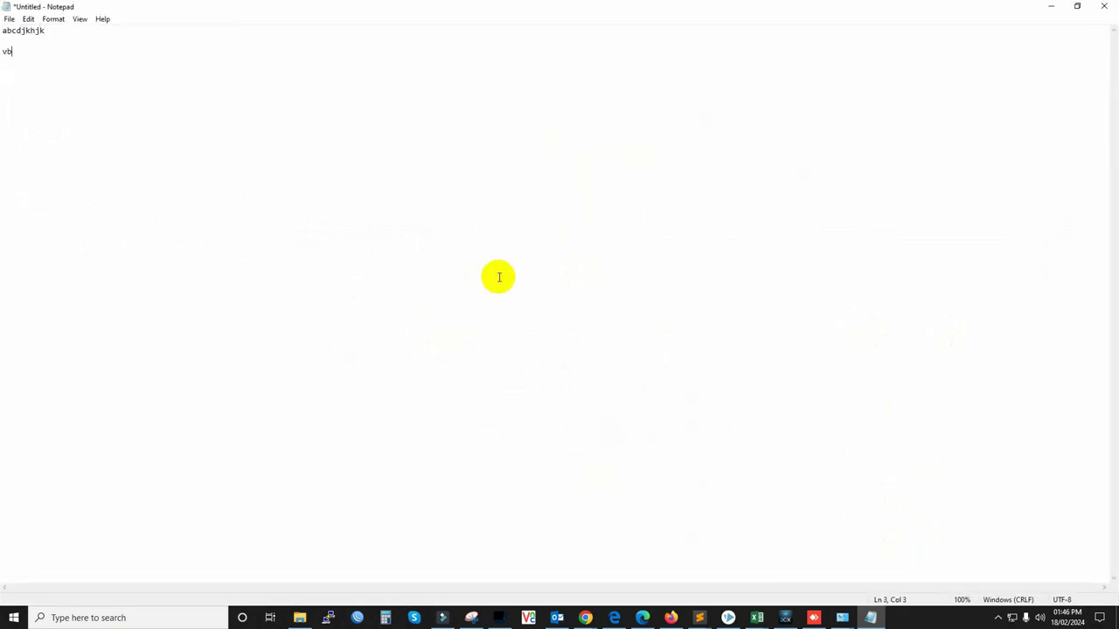
key(Return)
key(Return)
key(Return)
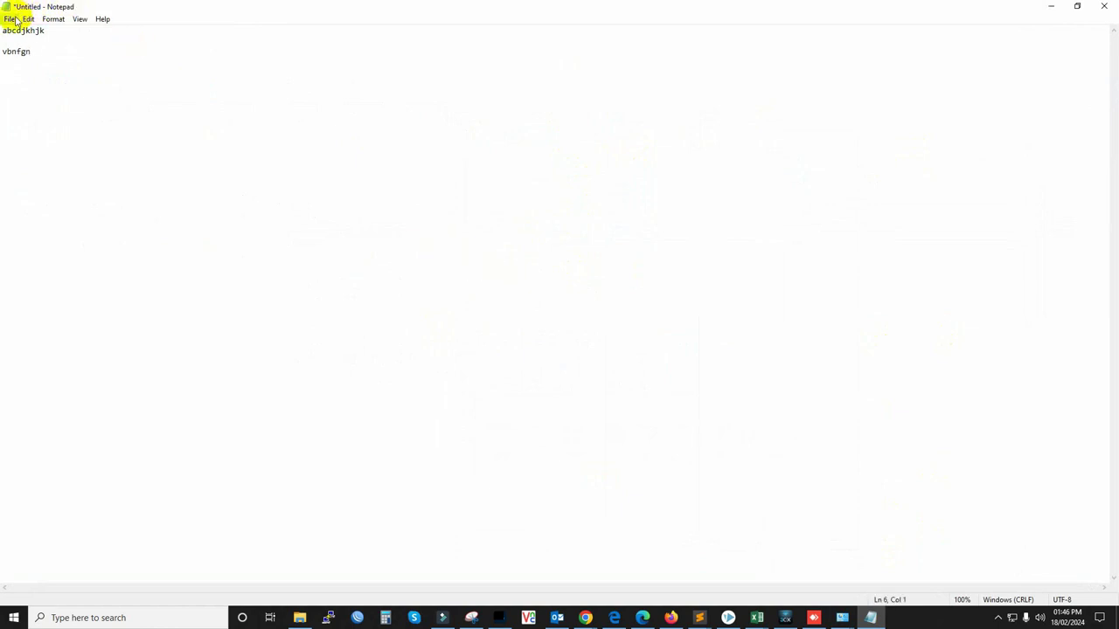
- Print the note with Microsoft Print to PDF, saving the output on the Desktop as 111
click(10, 19)
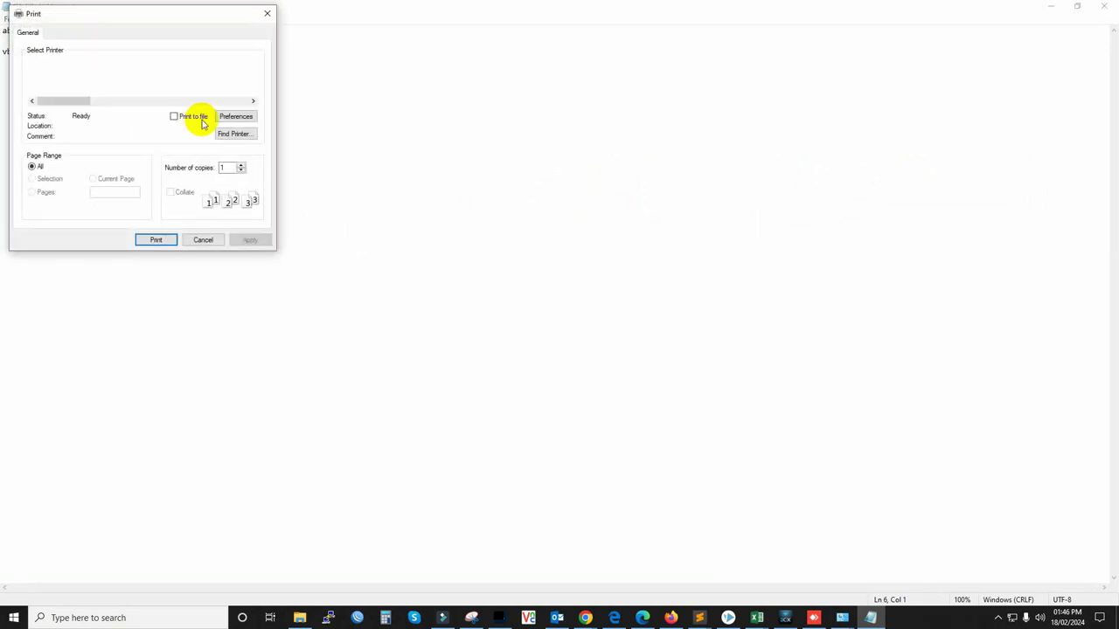
drag(112, 102, 159, 101)
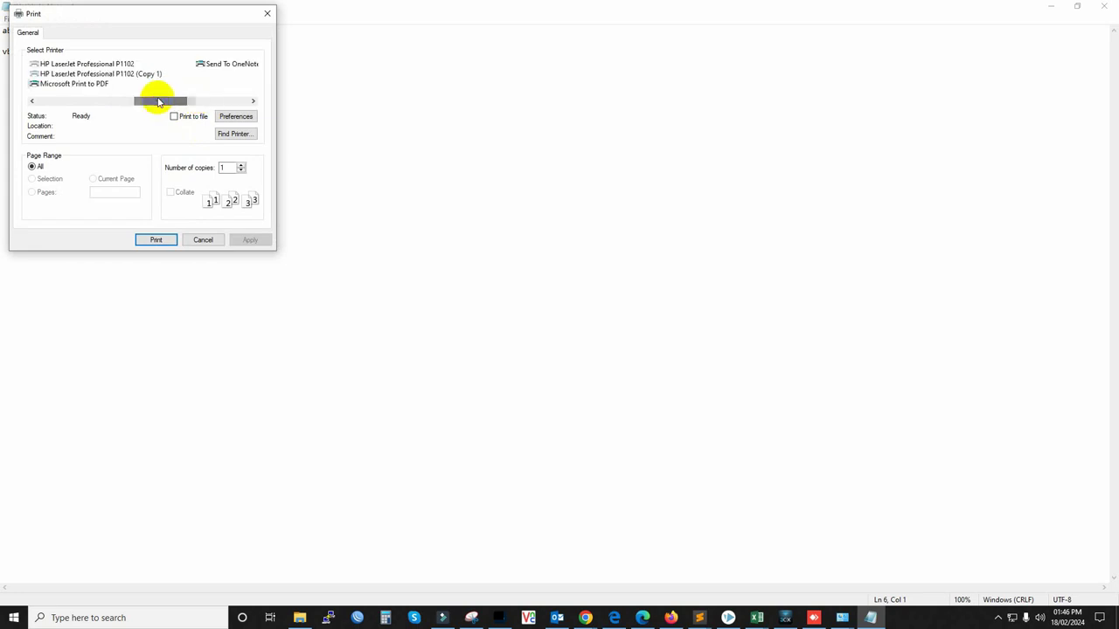
click(88, 84)
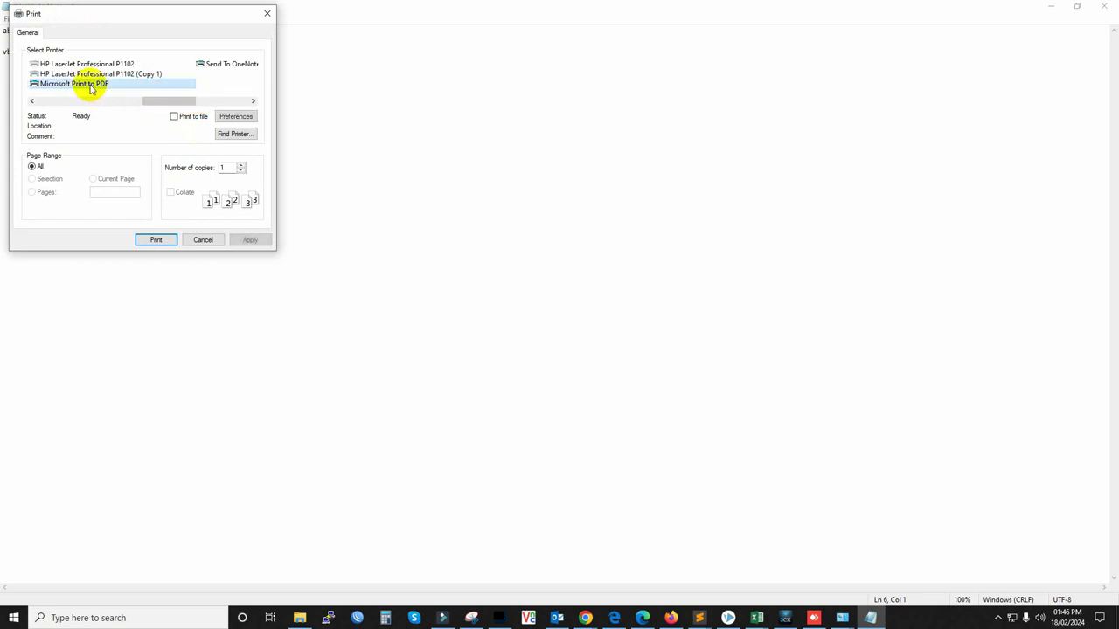
click(156, 241)
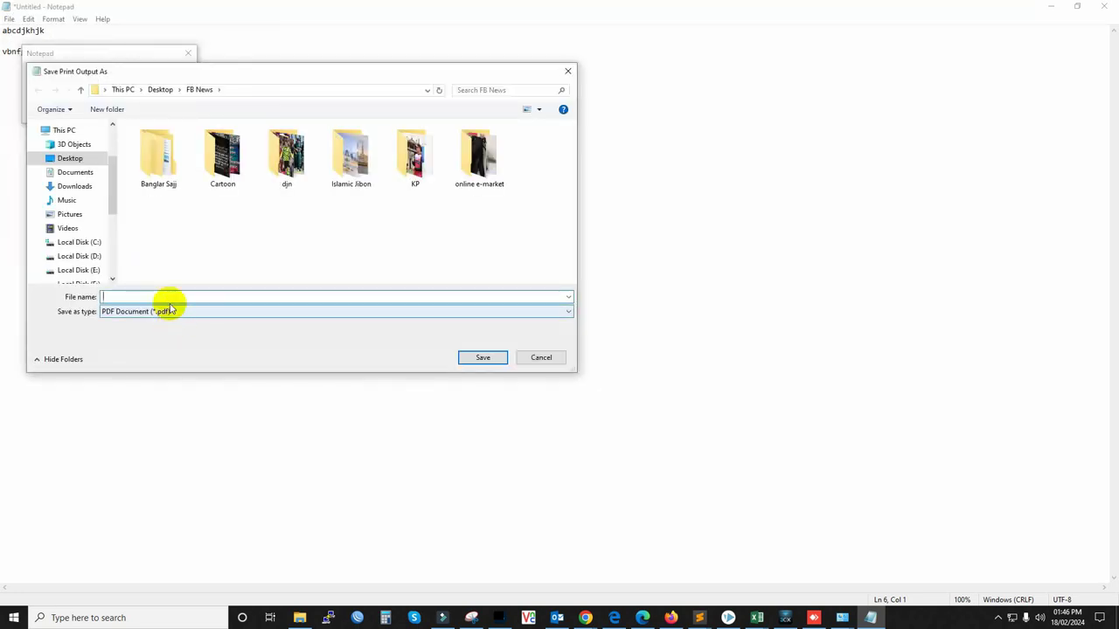
click(77, 162)
click(165, 300)
text(111)
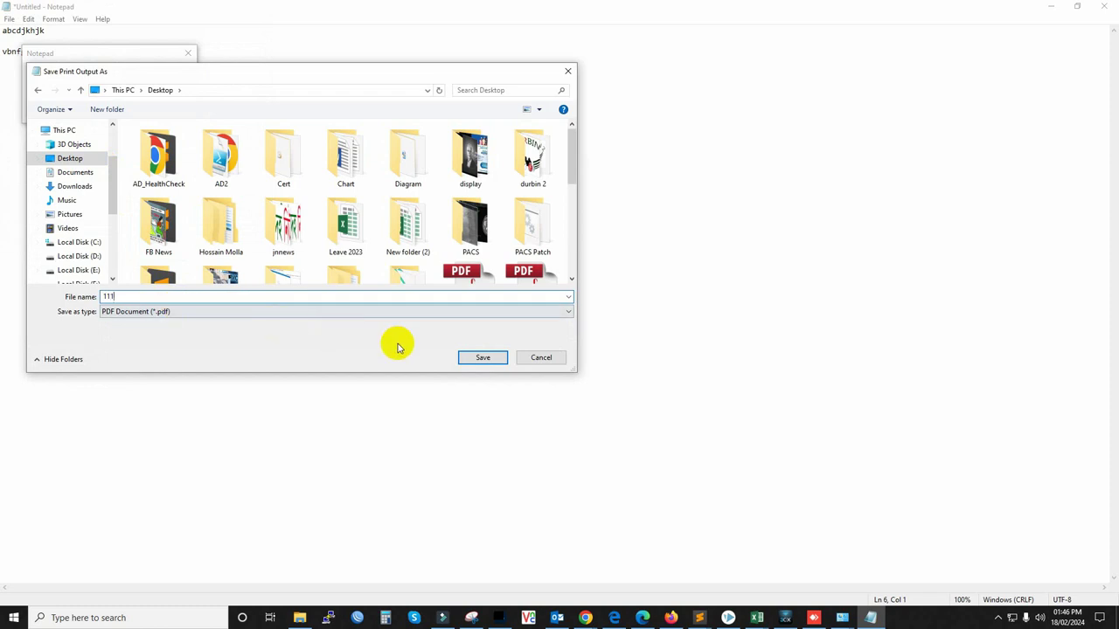
click(491, 358)
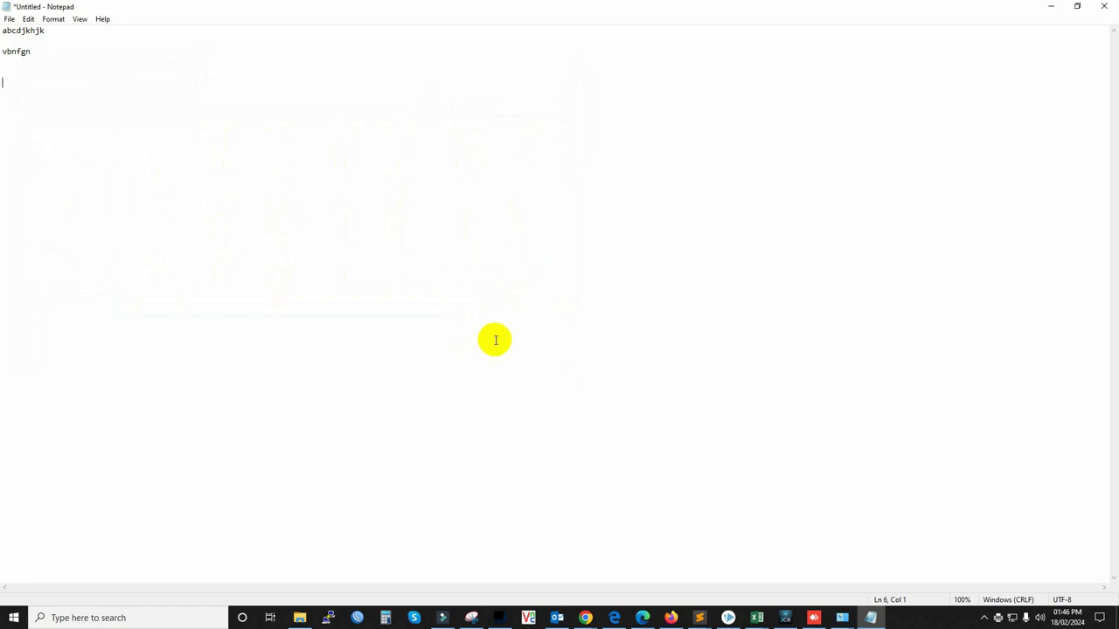
- Open 111.pdf in Adobe Reader to check the printed text, and show the hidden notification icons
mouse_move(298, 617)
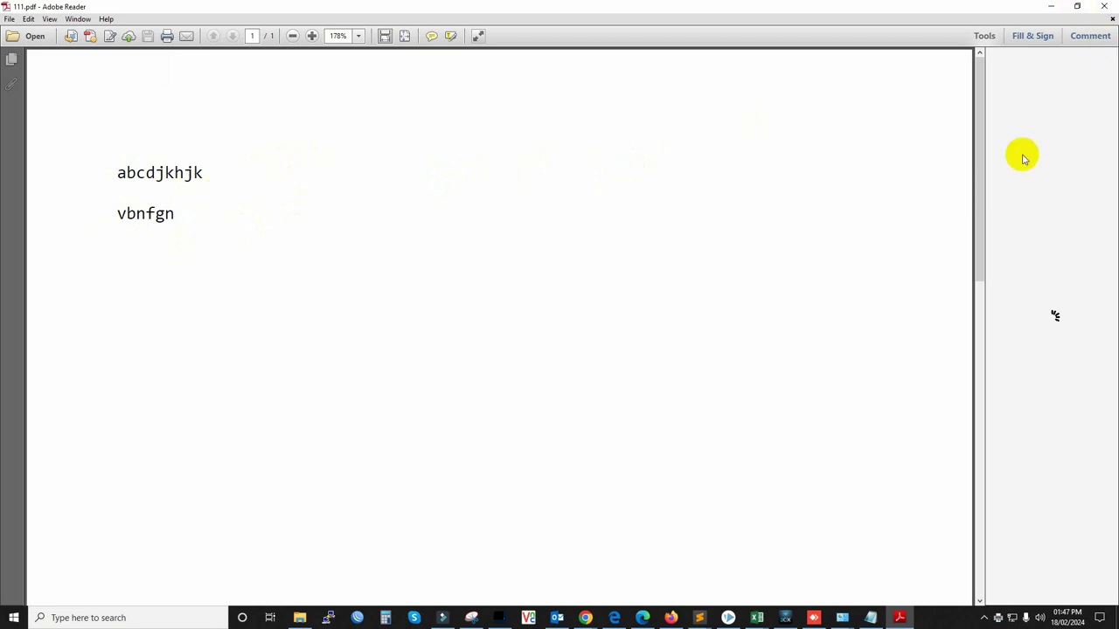
click(984, 619)
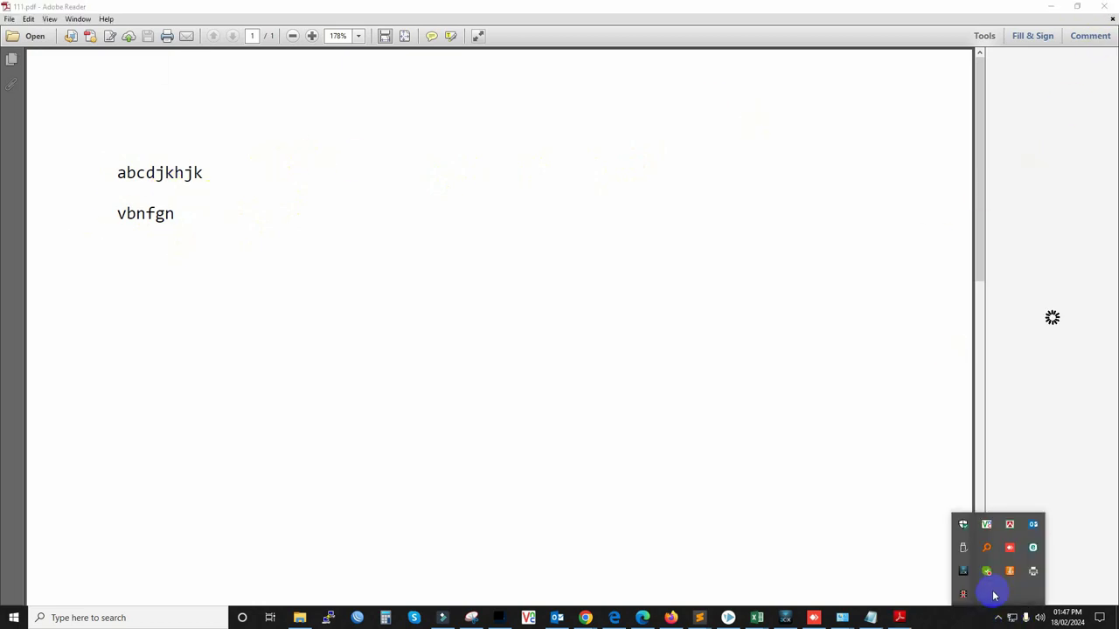